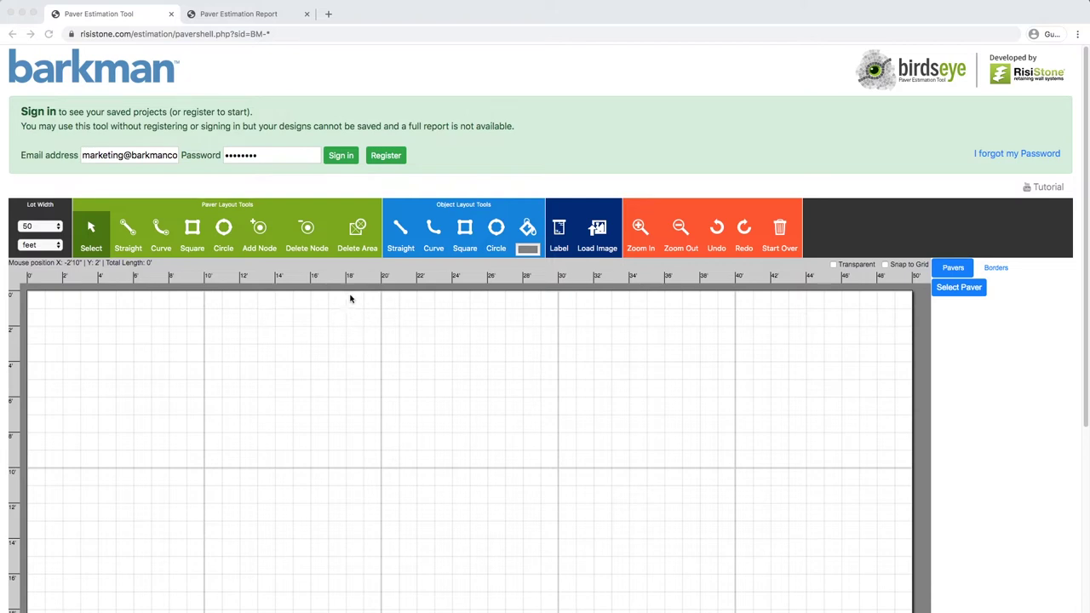
Sign in to the saved-projects account with the email address and password.
click(341, 159)
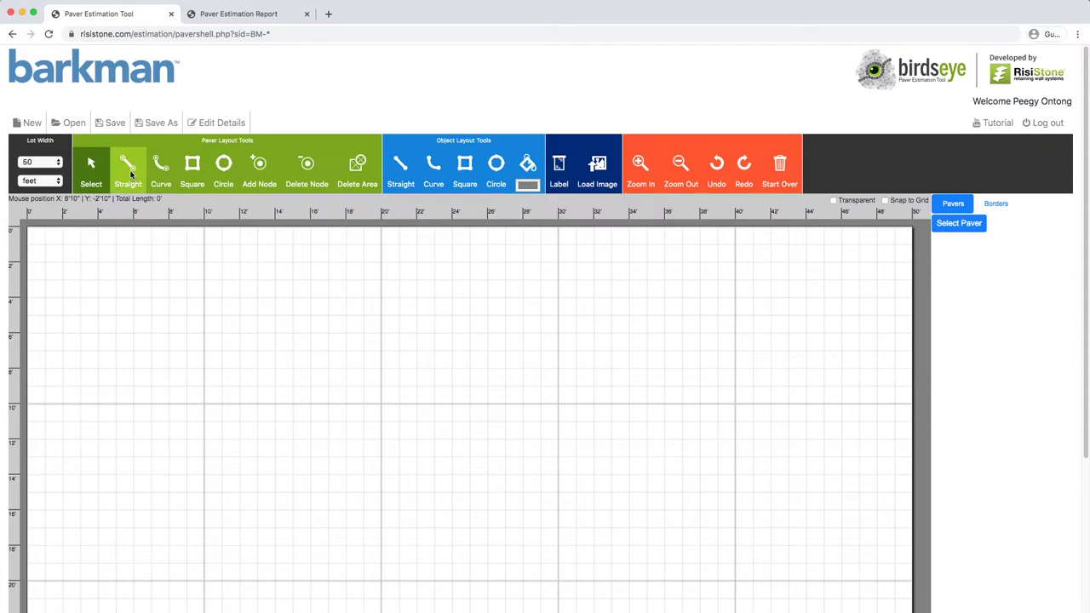
Draw a 39'10" x 12' rectangular paver area across the lot grid and enable Snap to Grid.
click(189, 174)
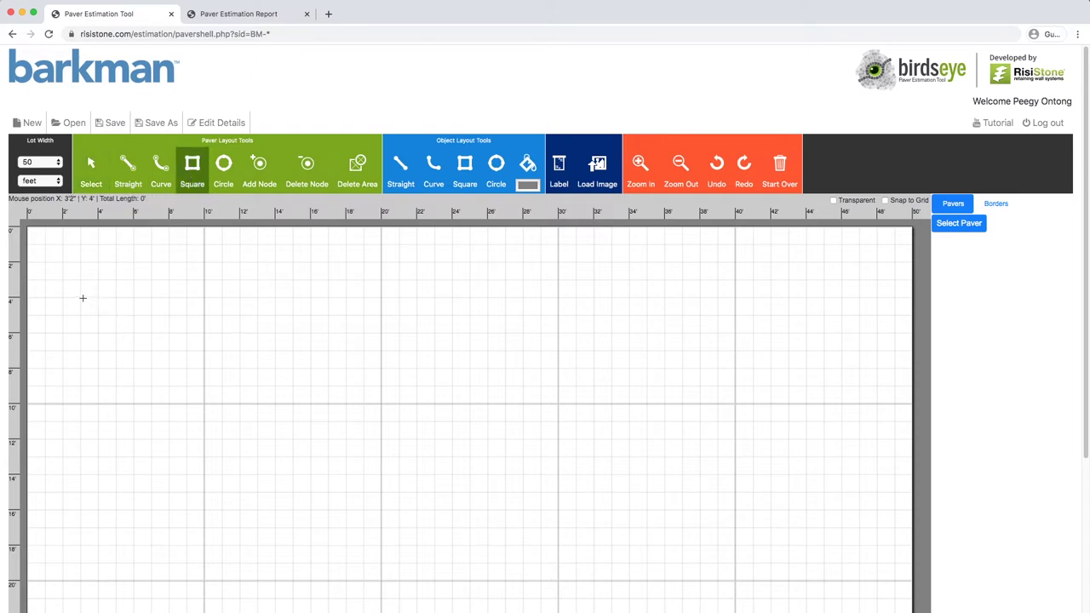
drag(82, 297, 788, 512)
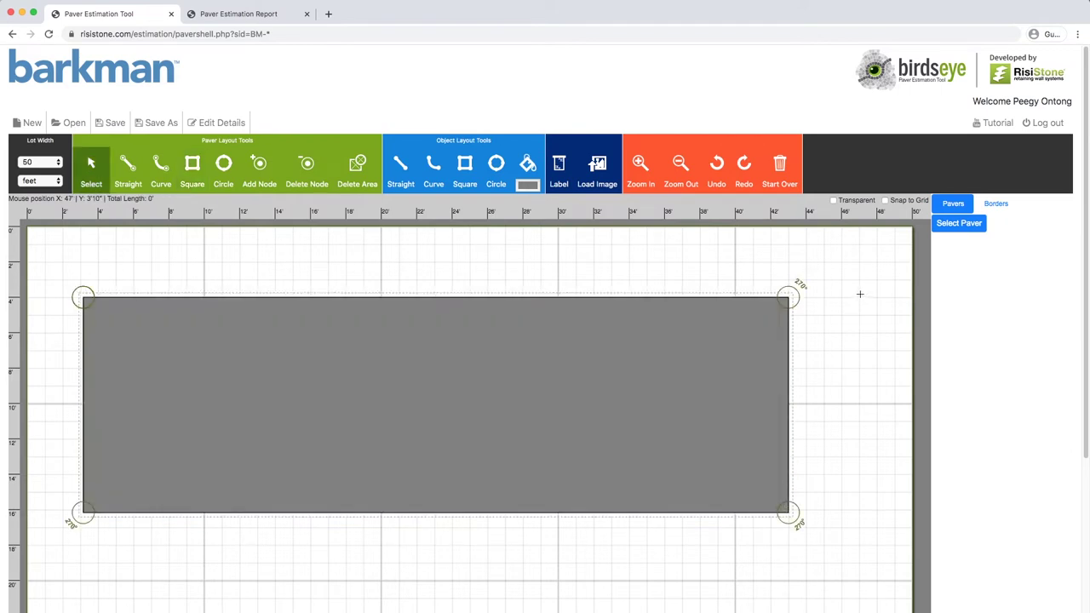
click(886, 201)
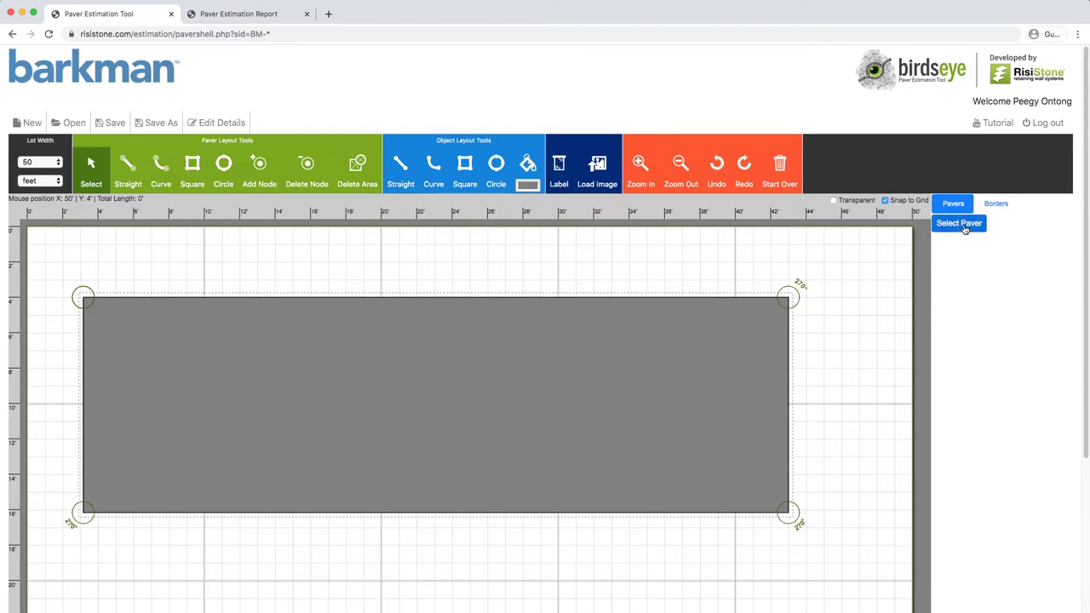
Fill the rectangle with Lexington Tile Pattern 1 pavers in Sterling.
click(960, 224)
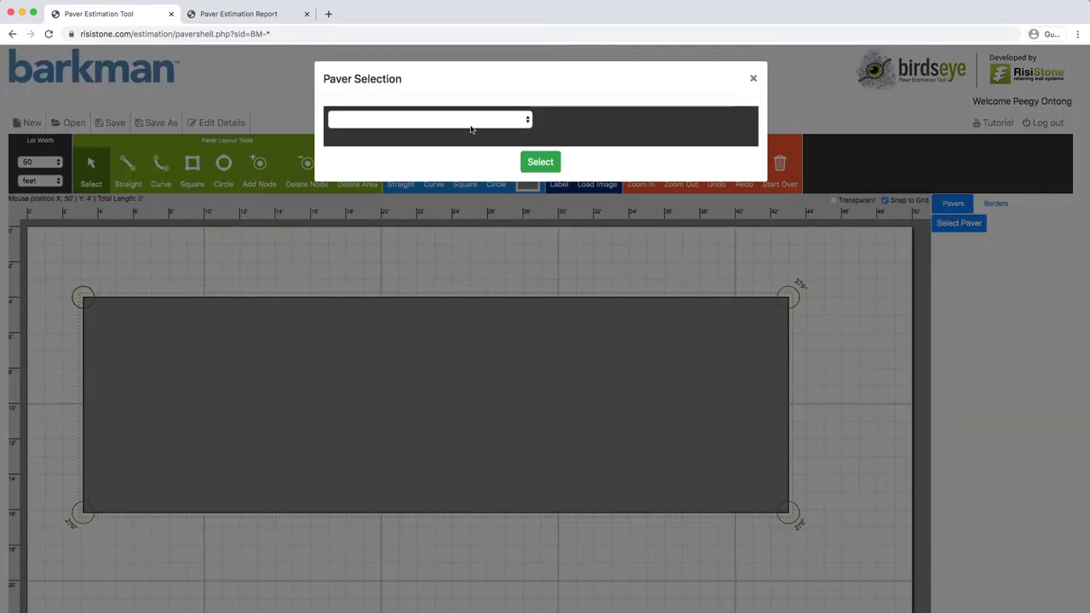
click(459, 124)
click(414, 240)
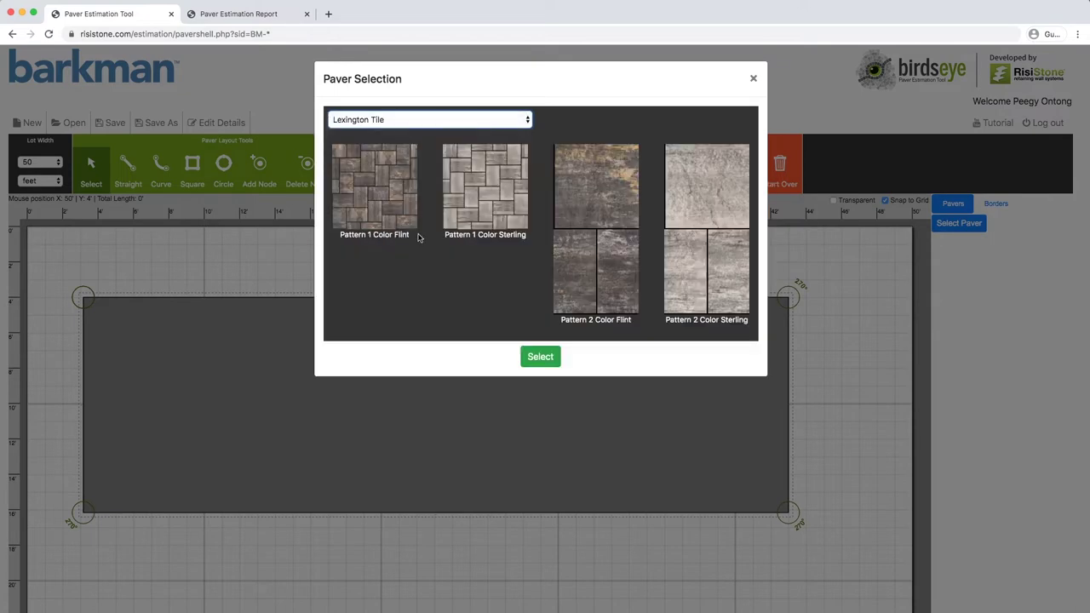
click(459, 201)
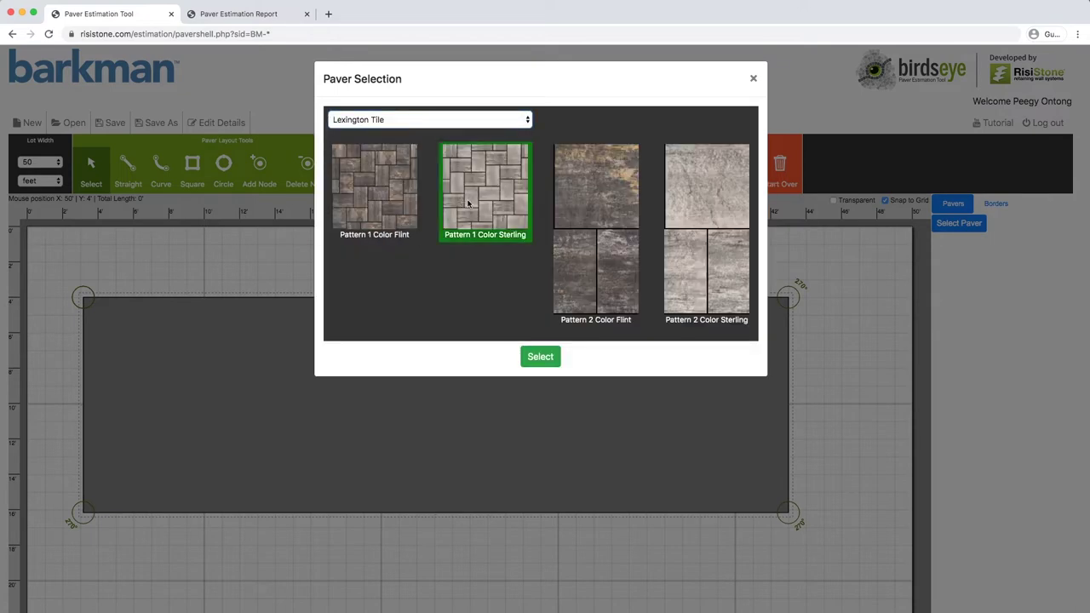
click(540, 357)
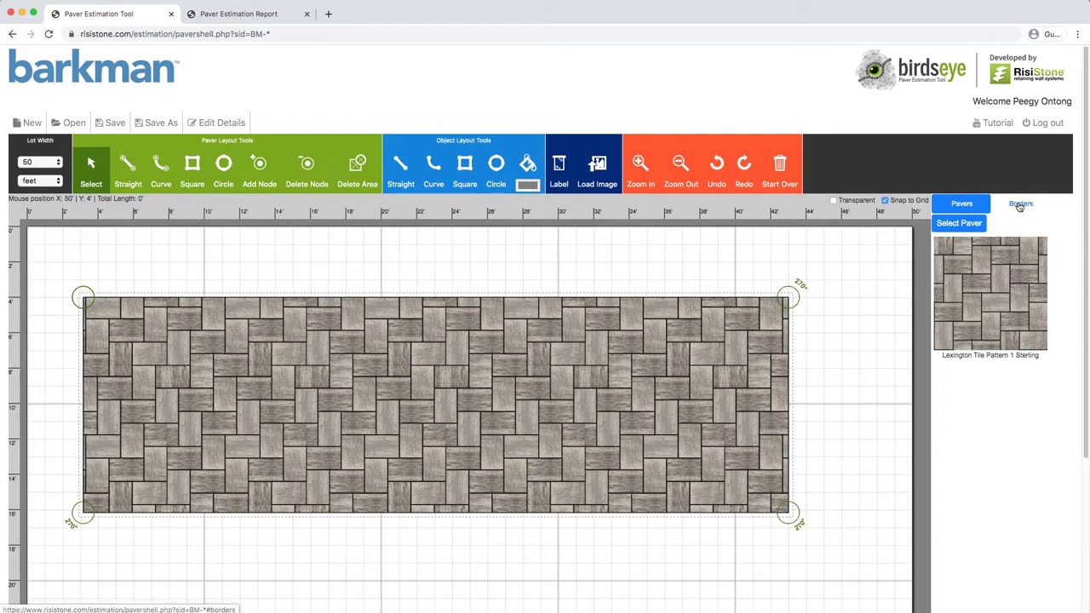
Edge the patio with a Holland Border - 8 x 4 in Charcoal.
click(1020, 206)
click(956, 225)
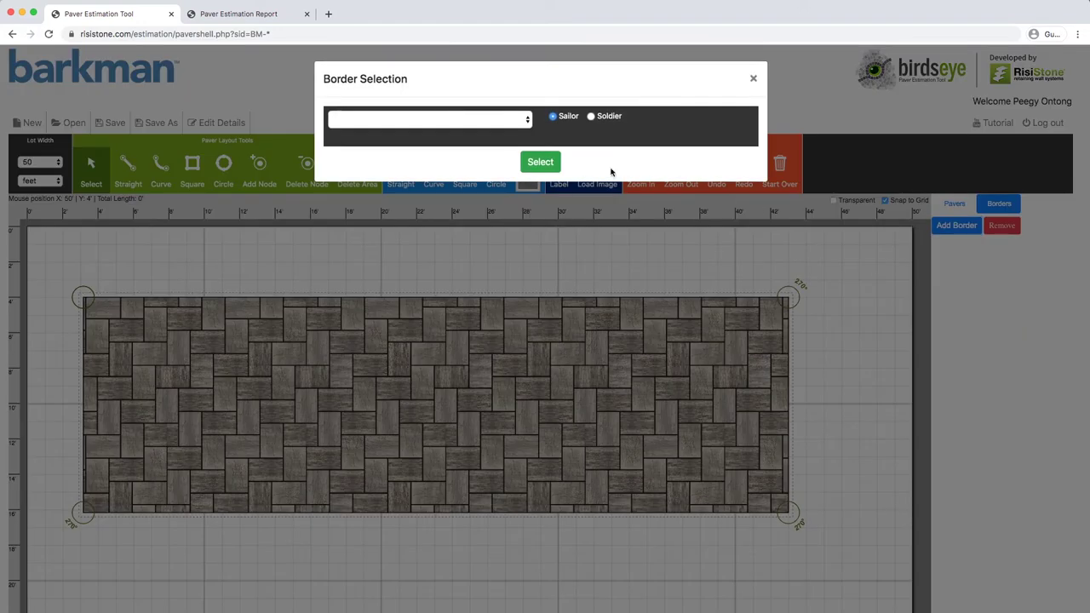
click(431, 119)
click(431, 128)
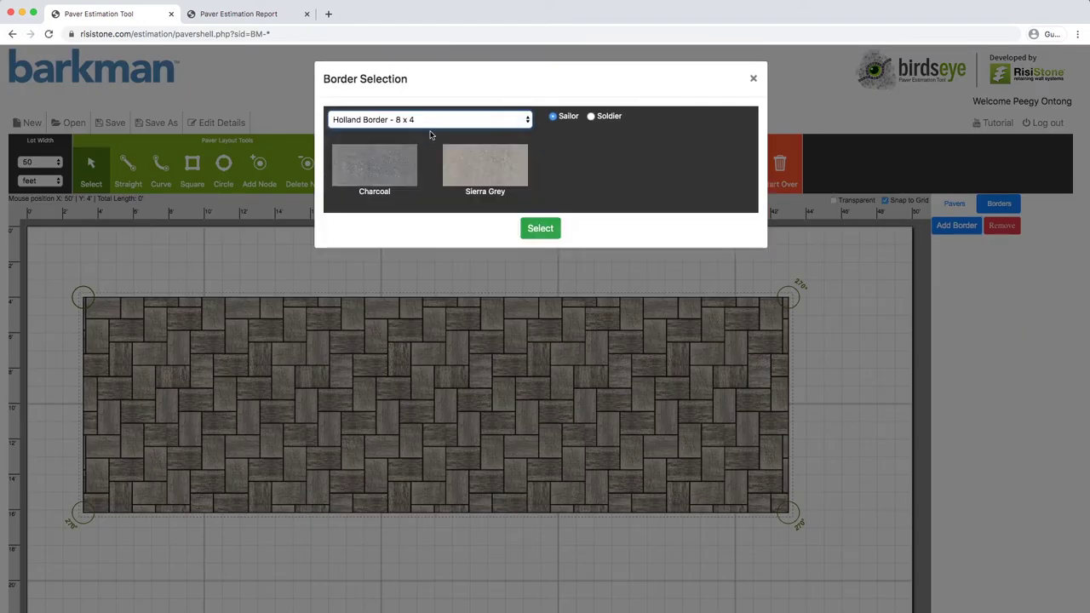
click(392, 167)
click(538, 229)
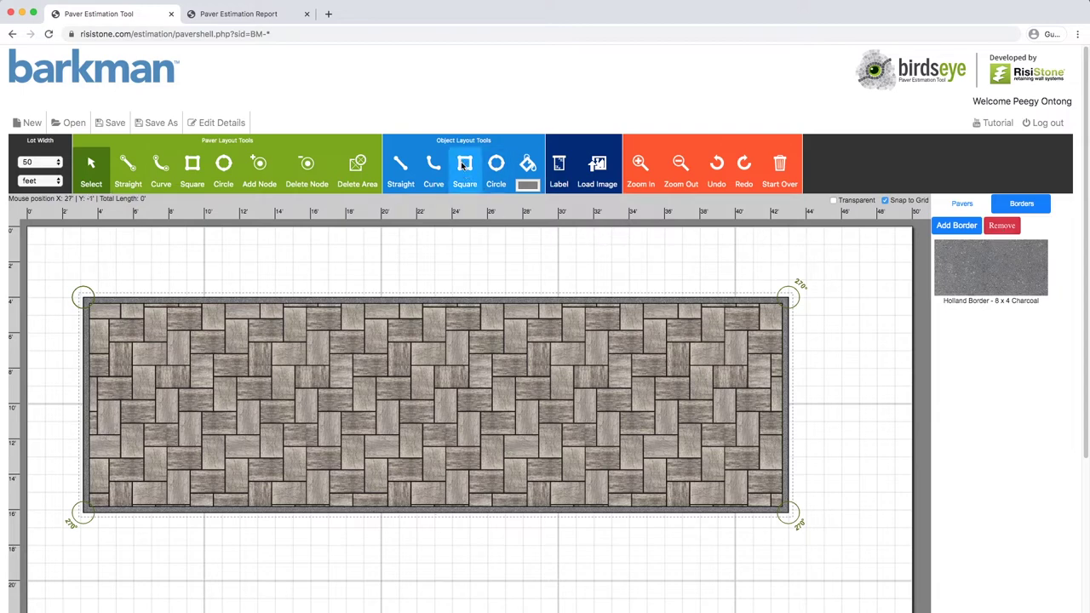
Draw a 32' x 6' rectangular object in the centre of the patio for the pool.
click(463, 167)
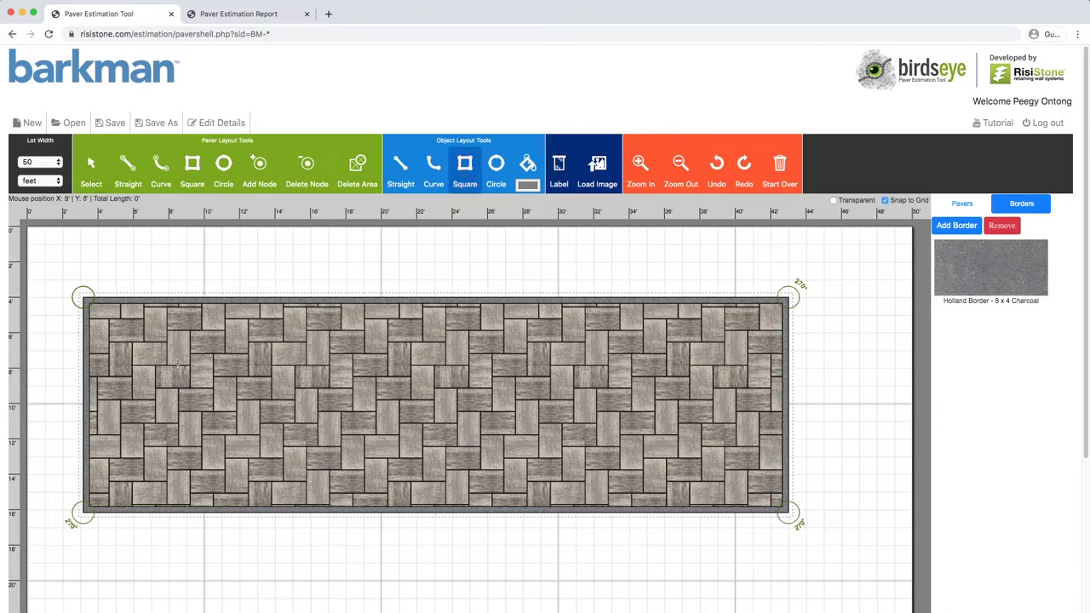
mouse_move(162, 359)
mouse_down()
mouse_move(260, 421)
mouse_move(717, 461)
mouse_up()
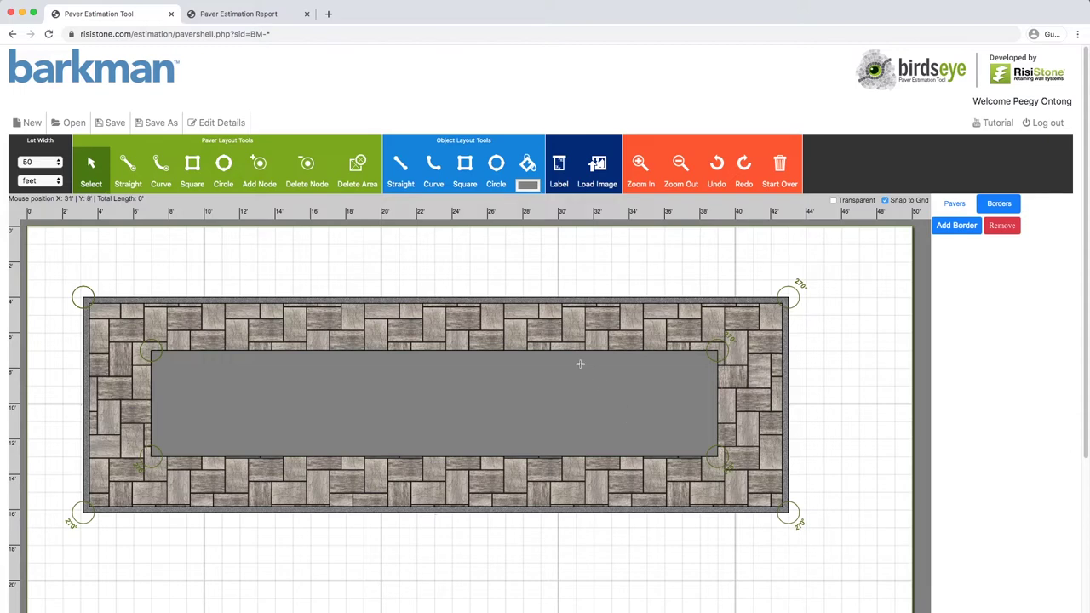
Change the central rectangle's fill from grey to light blue so it reads as a pool.
click(528, 186)
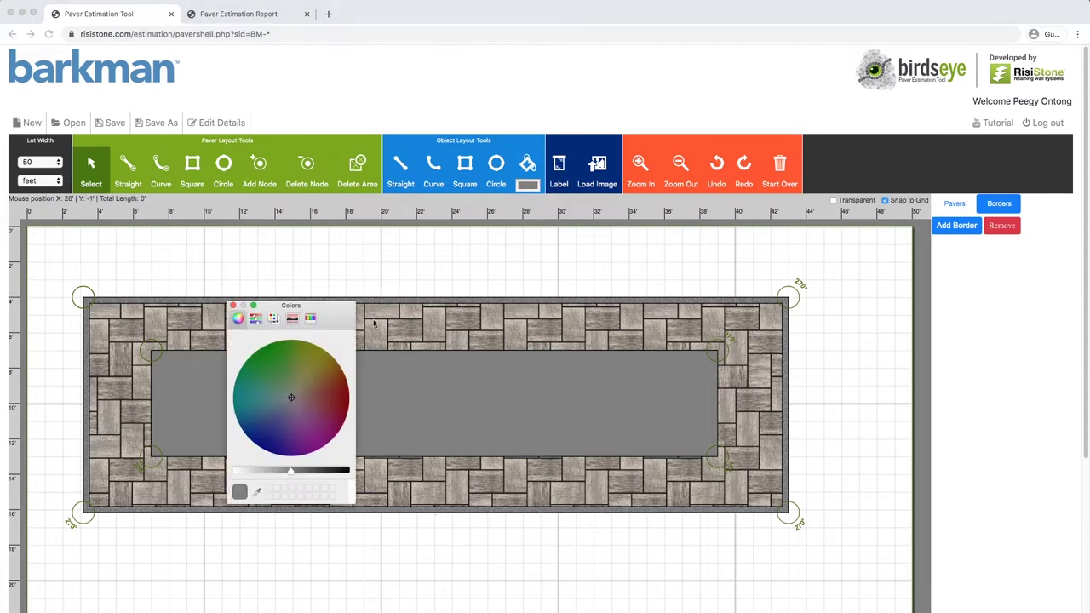
drag(290, 471, 228, 474)
drag(291, 398, 263, 415)
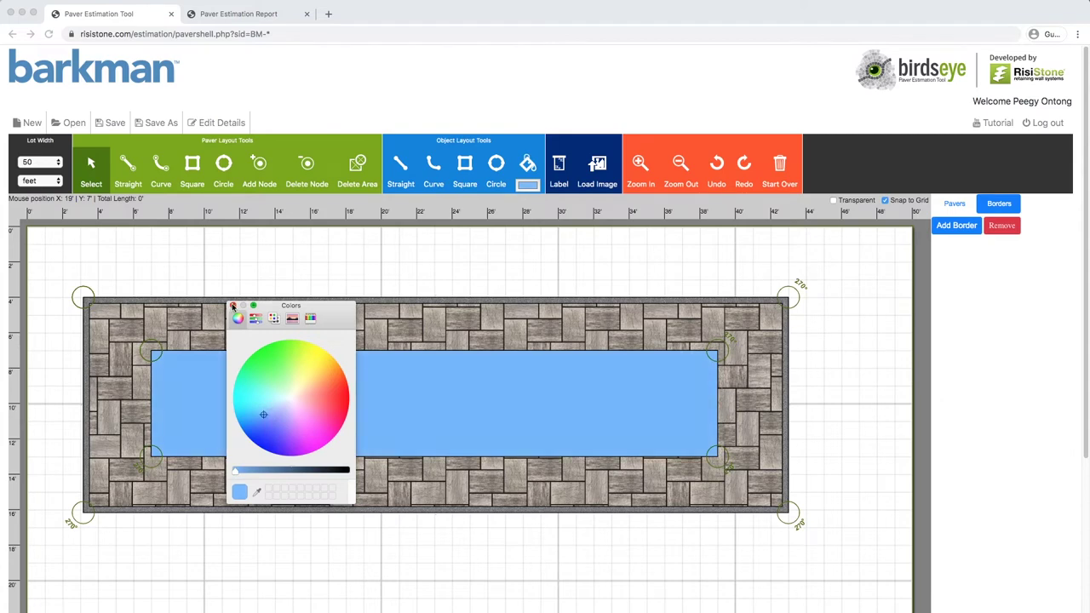
click(234, 305)
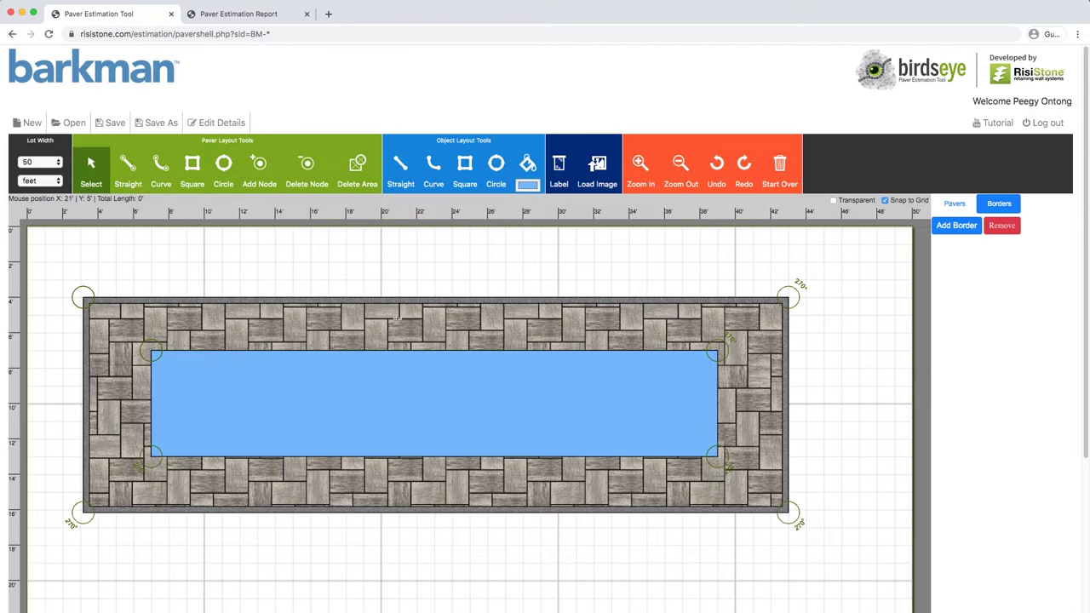
Ring the blue pool with the same Charcoal Holland Border - 8 x 4.
click(524, 383)
click(958, 227)
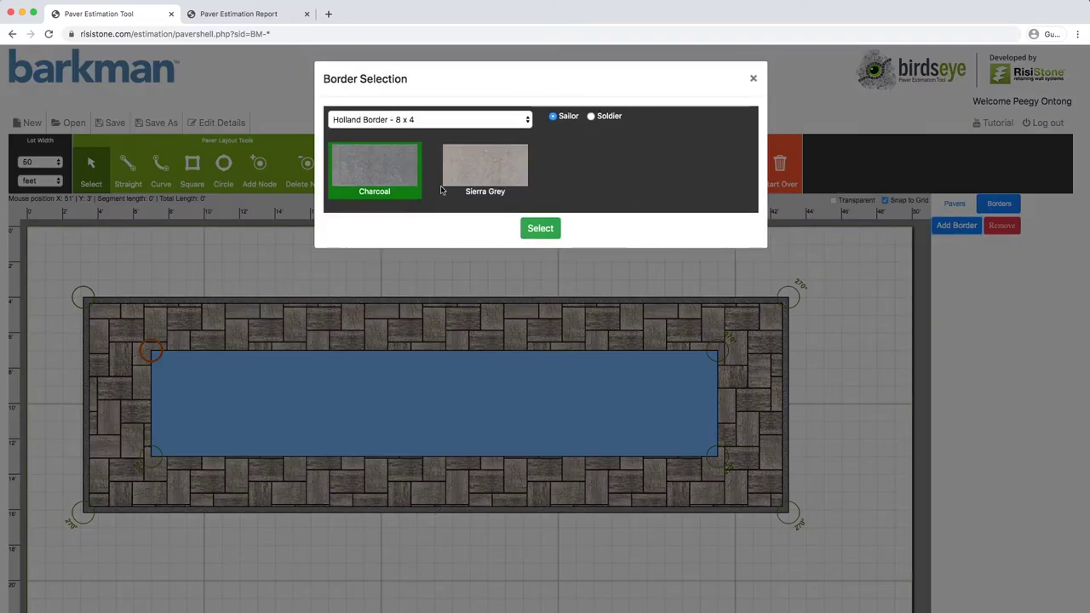
click(540, 228)
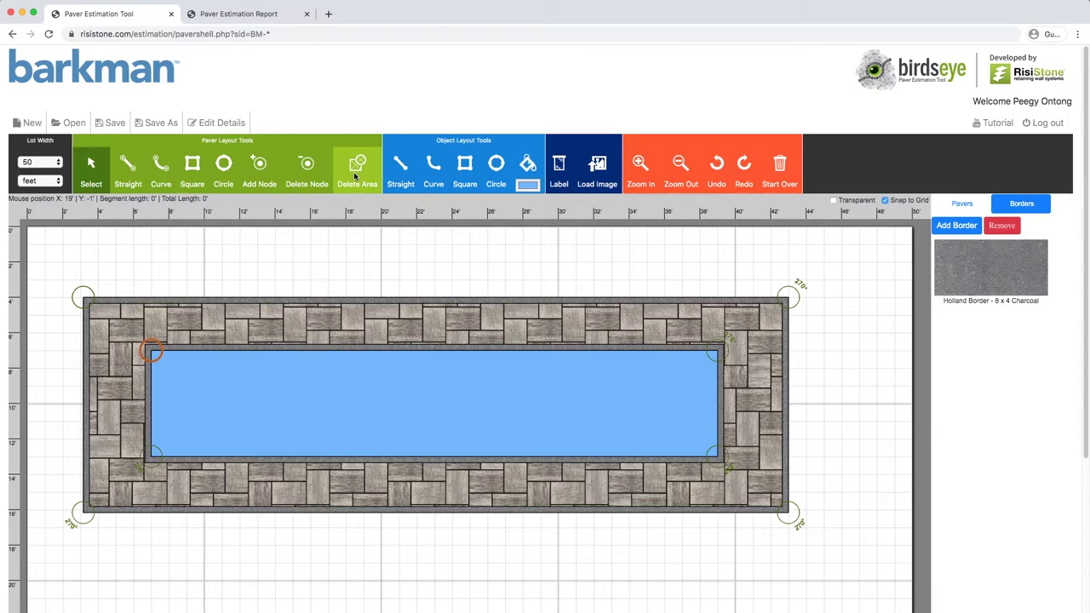
Fill in the design details: project 'Risi Stone Calculator', city Vancouver, province British Columbia.
scroll(375, 290, down, 5)
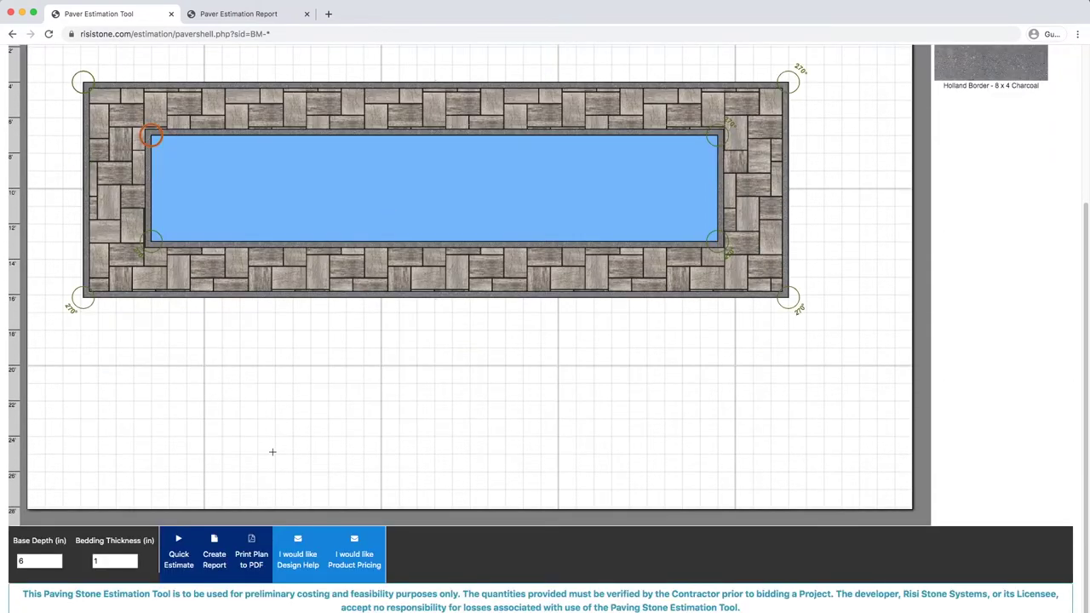
click(183, 553)
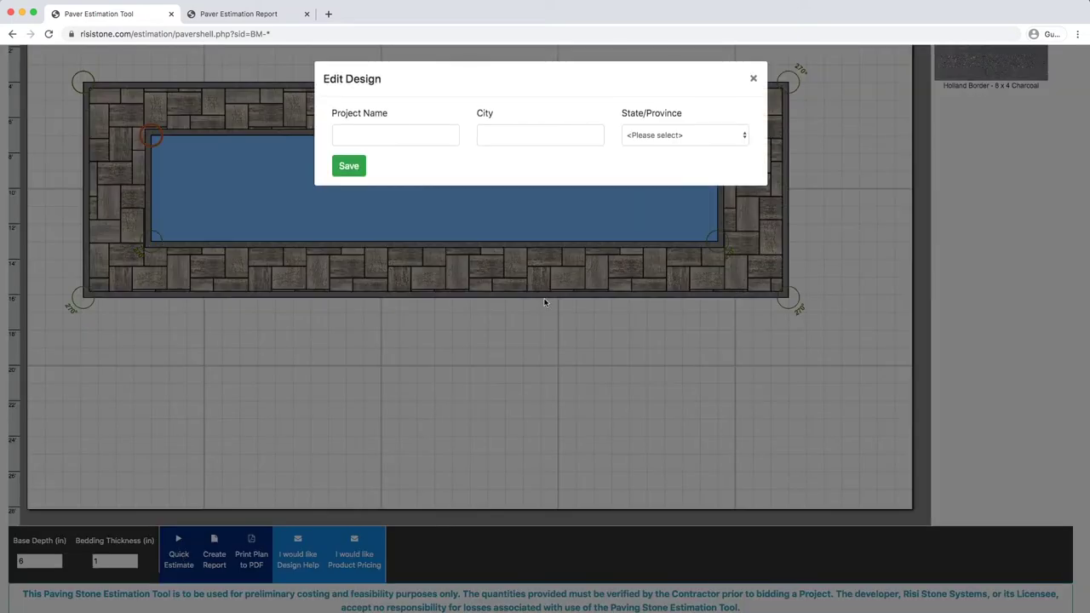
click(414, 135)
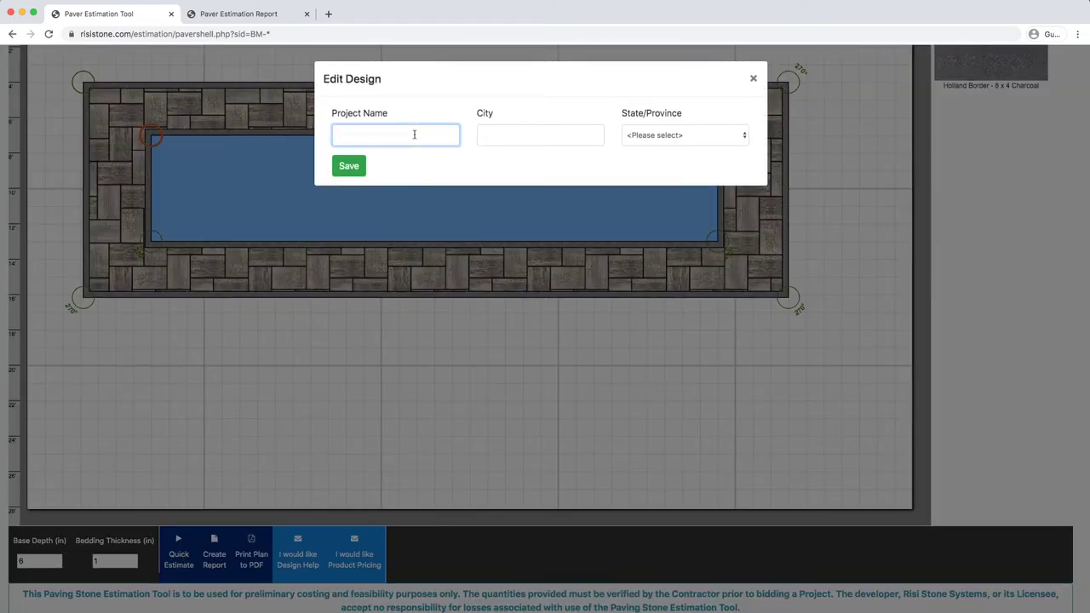
text(Risi Stone Calculator)
click(540, 135)
text(Vancouver)
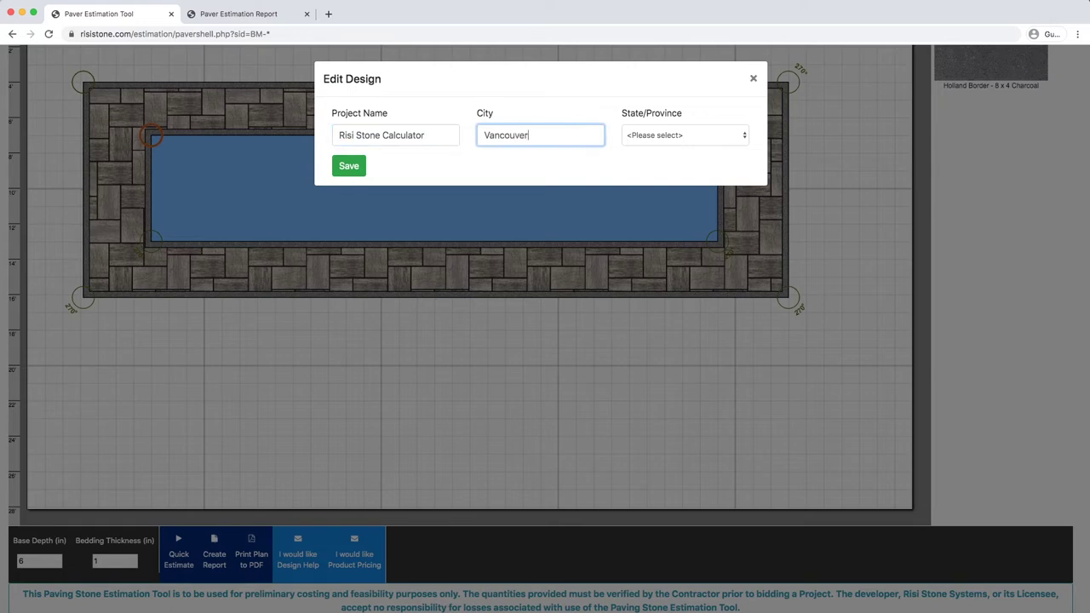
click(685, 137)
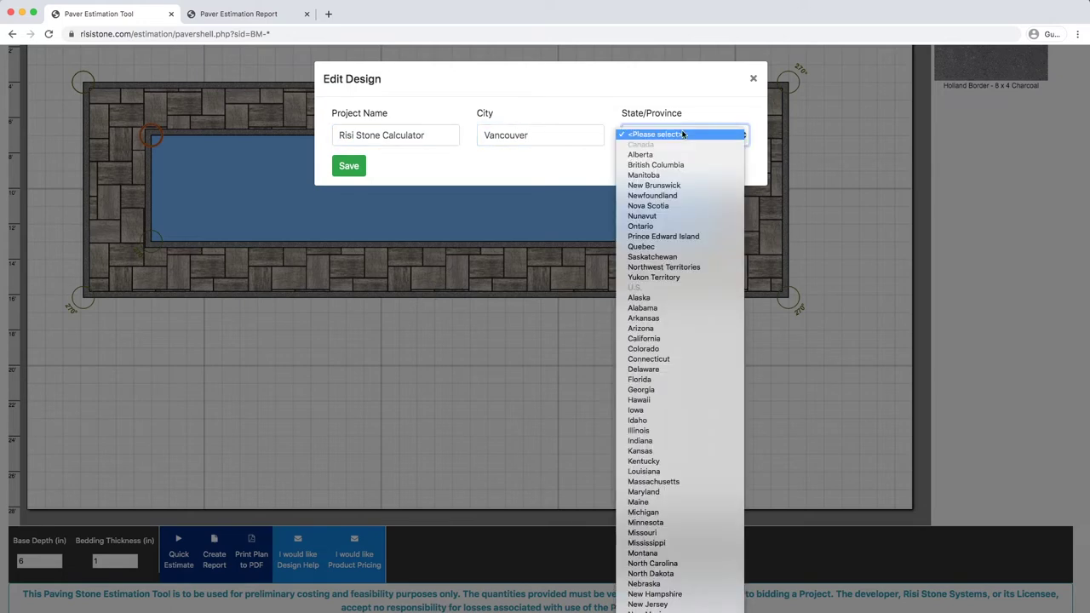
click(686, 167)
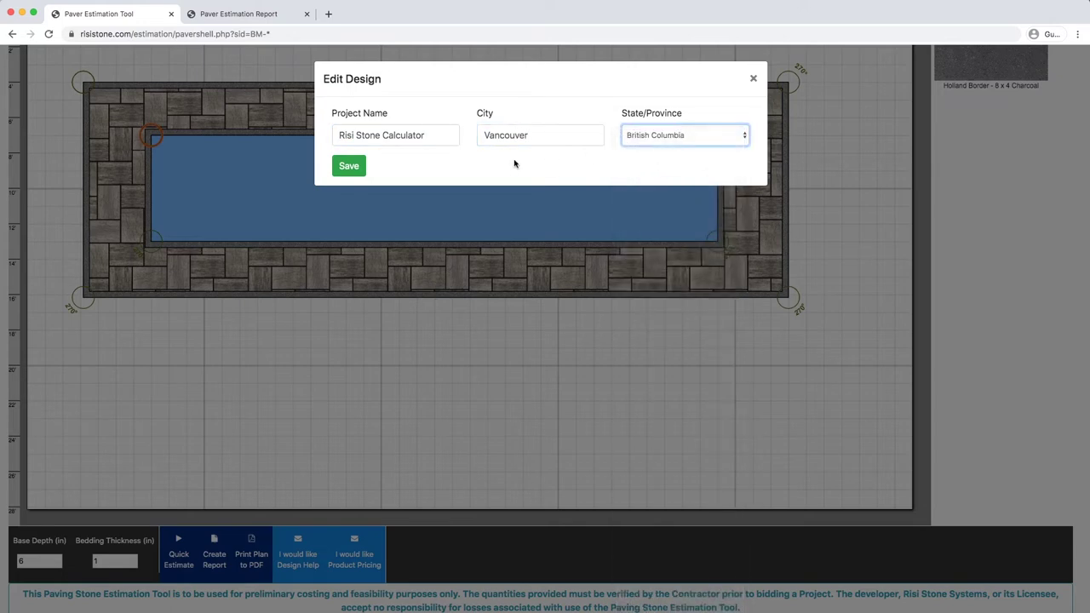
Save the design and review the estimate: 231 sq ft Lexington Tile, 62 sq ft Holland border.
click(349, 167)
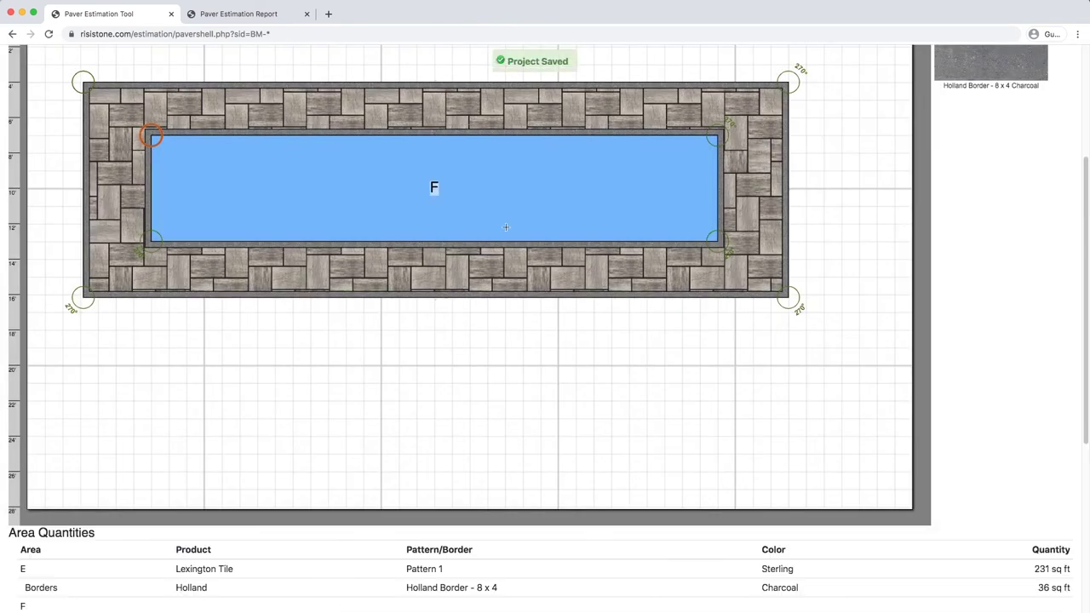
scroll(694, 302, down, 5)
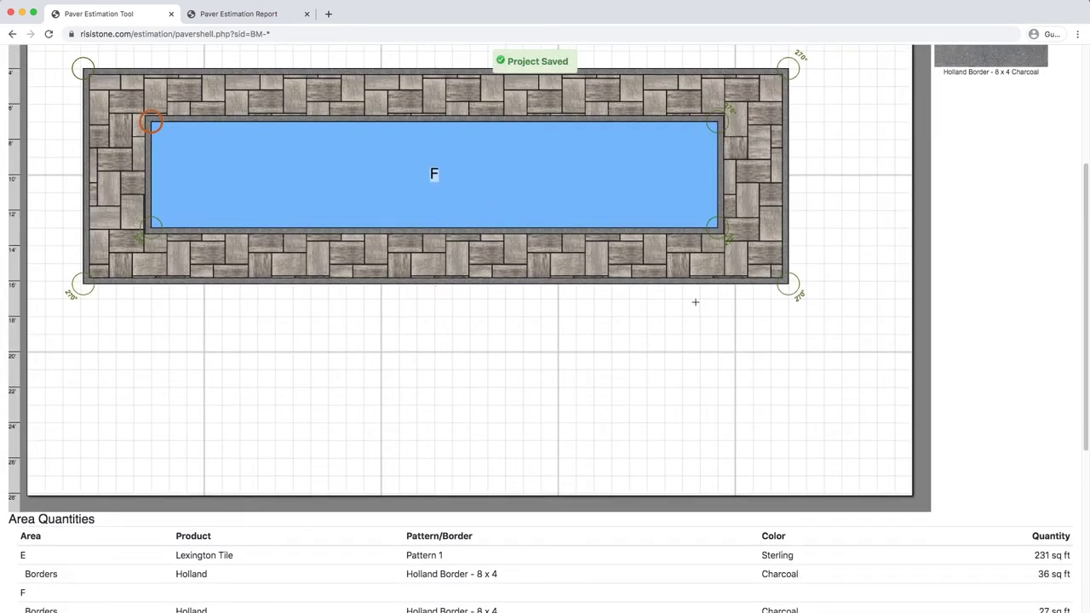
scroll(655, 299, down, 3)
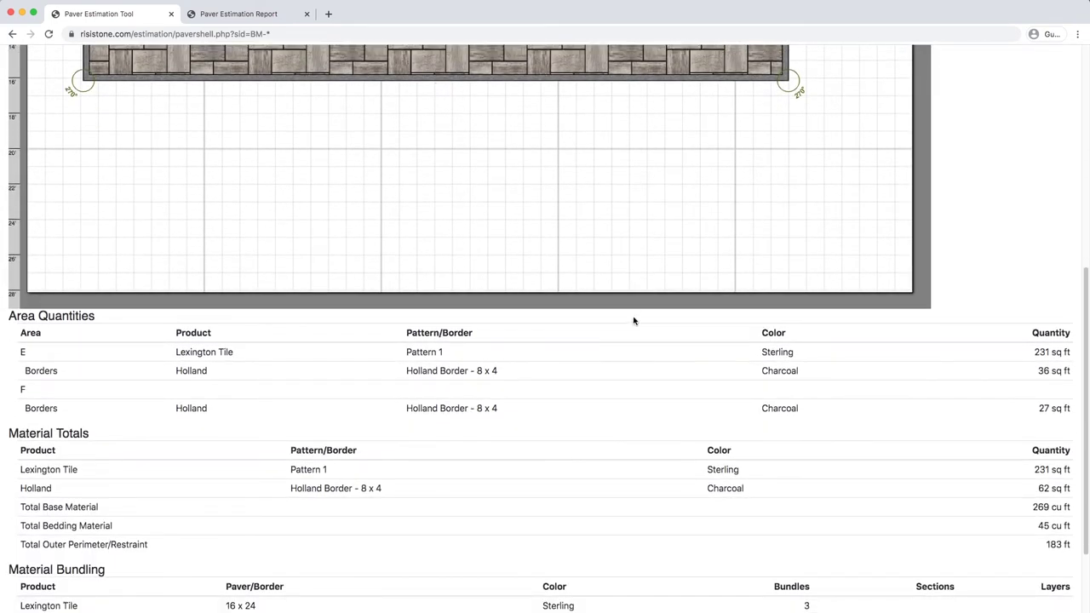
scroll(358, 364, down, 3)
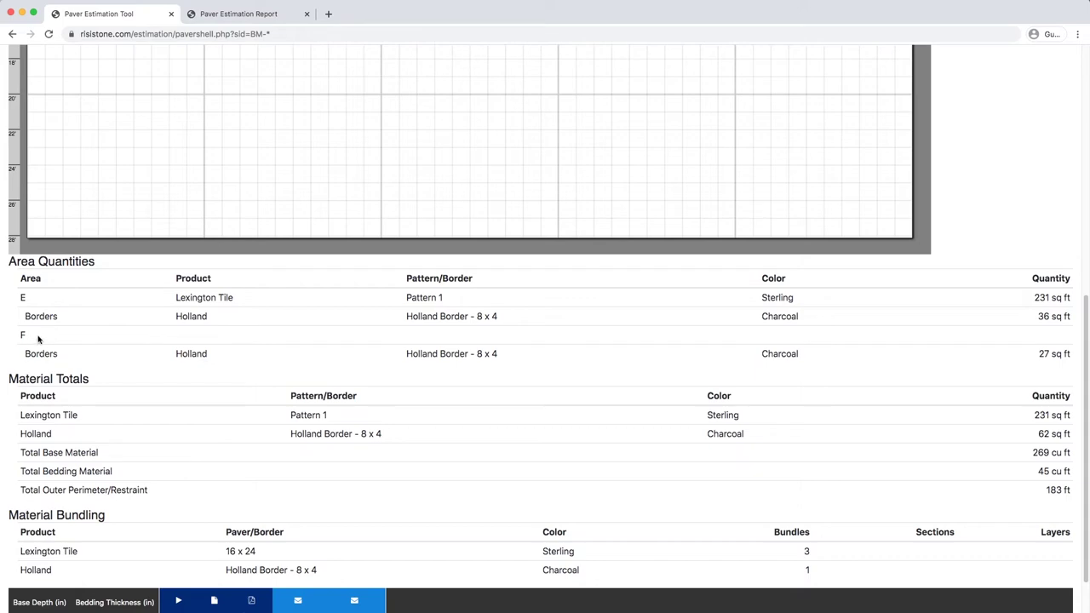
Label the pool rectangle 'Pool'.
scroll(358, 341, up, 3)
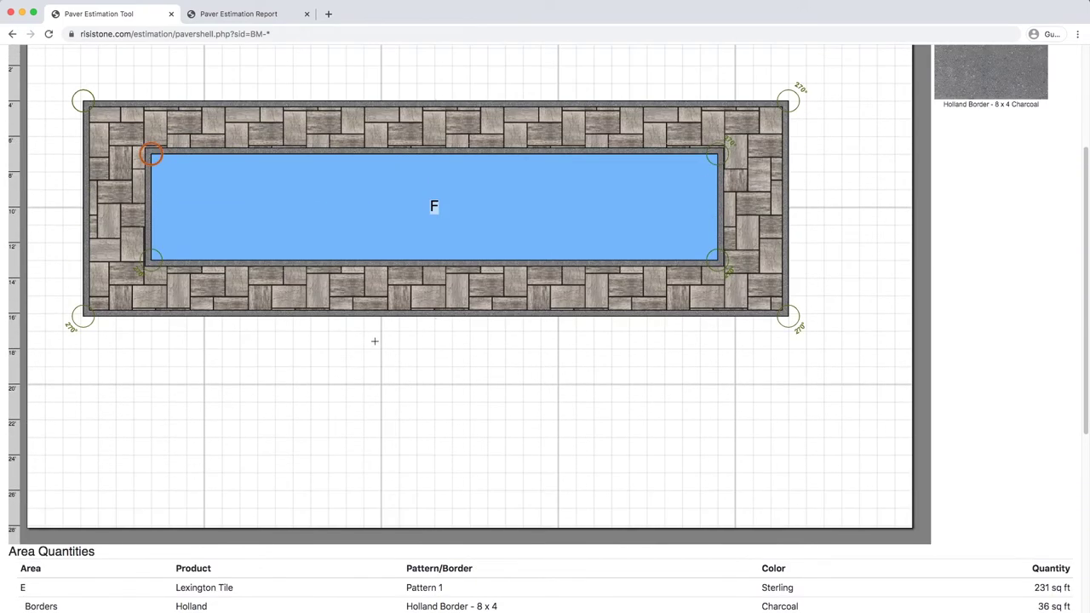
scroll(377, 341, up, 1)
scroll(481, 295, up, 3)
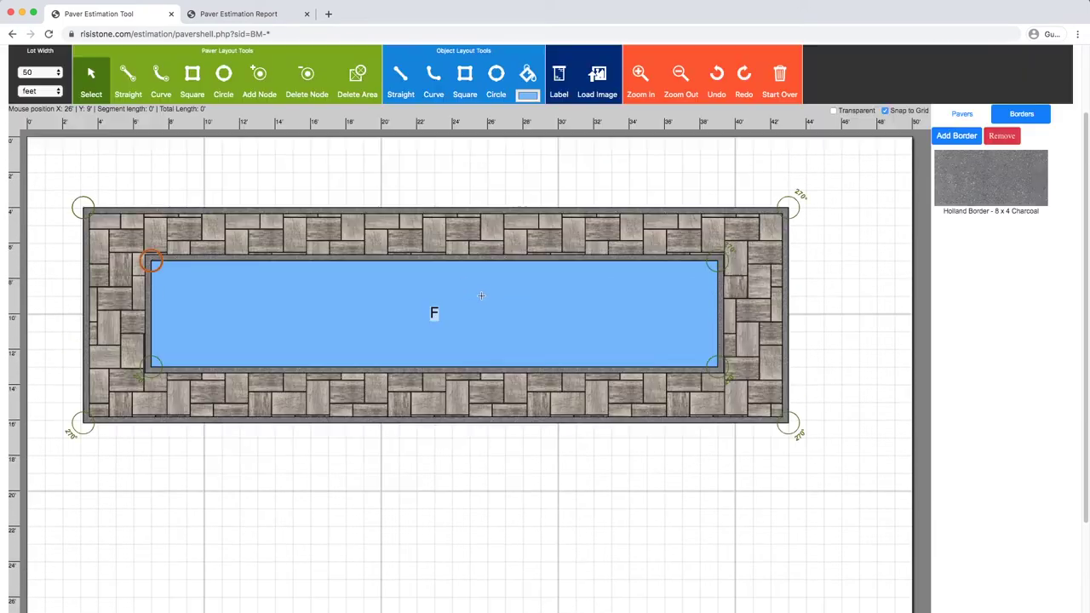
scroll(480, 296, up, 1)
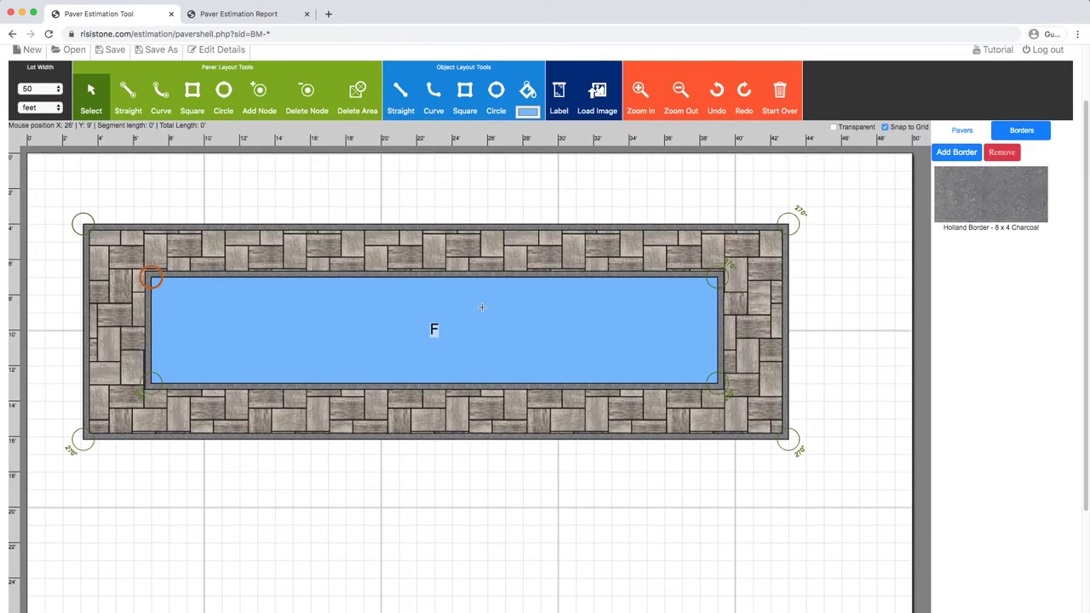
click(561, 99)
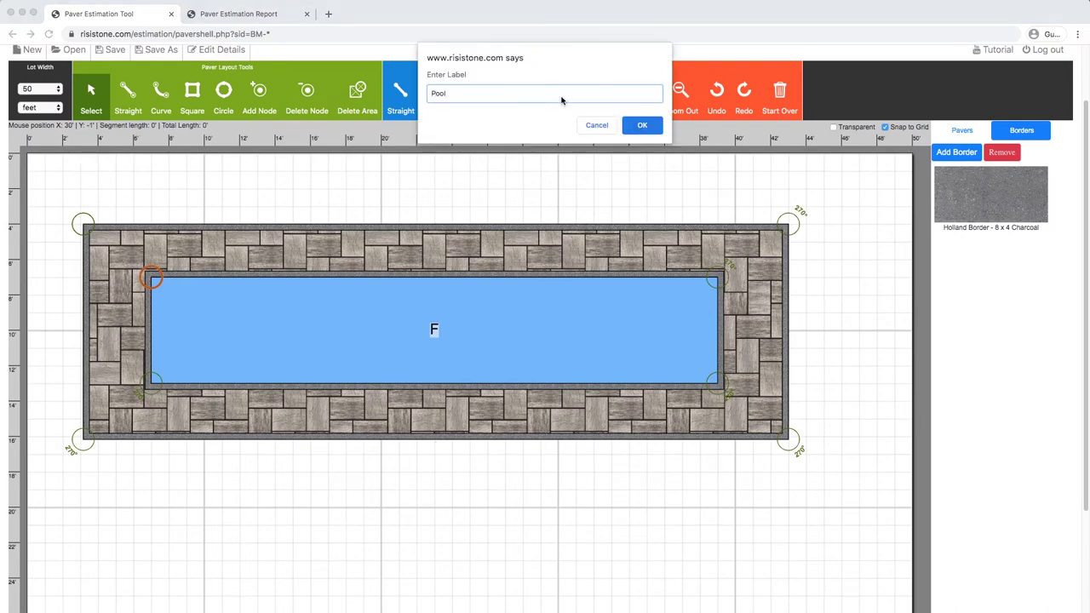
click(640, 125)
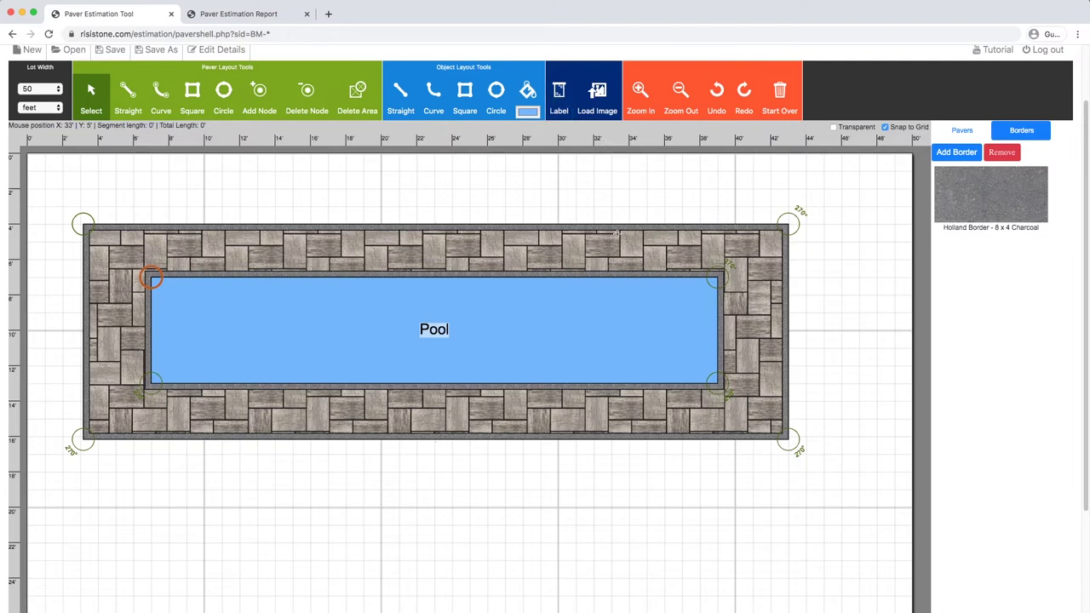
Label the surrounding paver area 'Patio'.
click(650, 238)
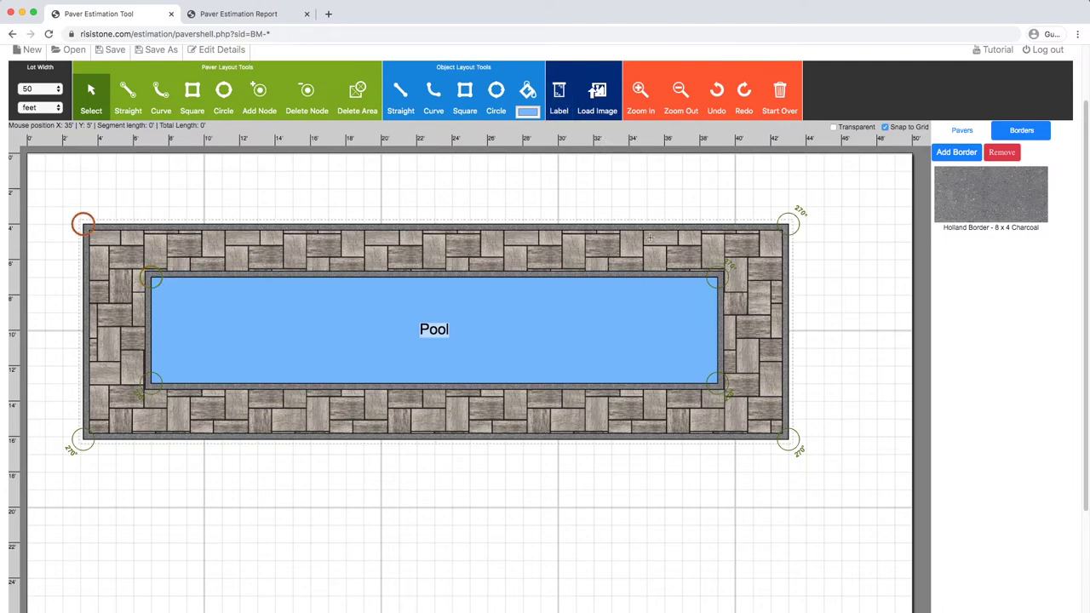
click(559, 98)
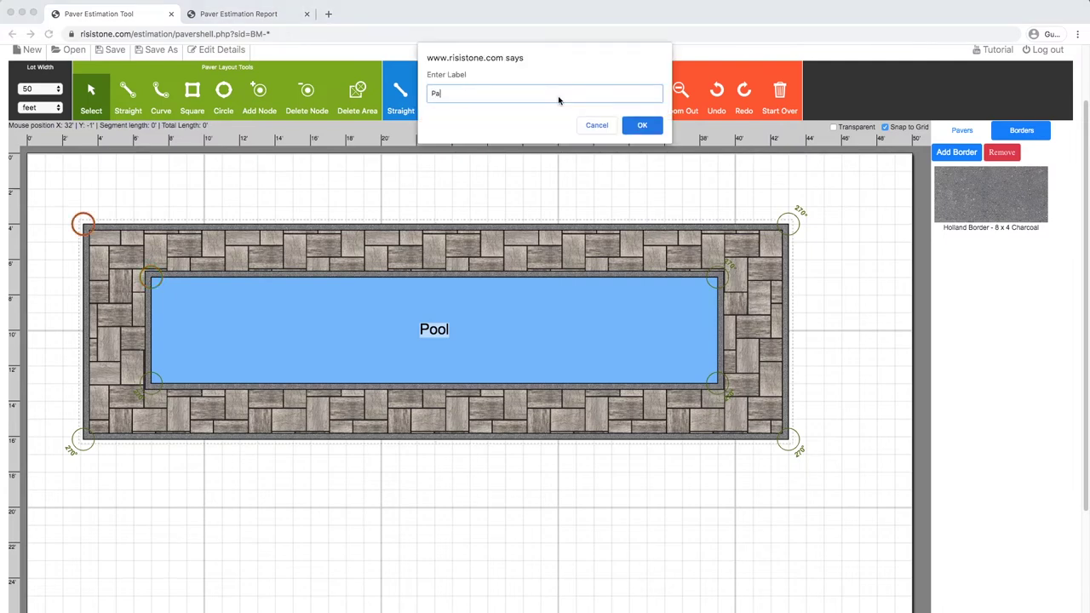
text(Patio)
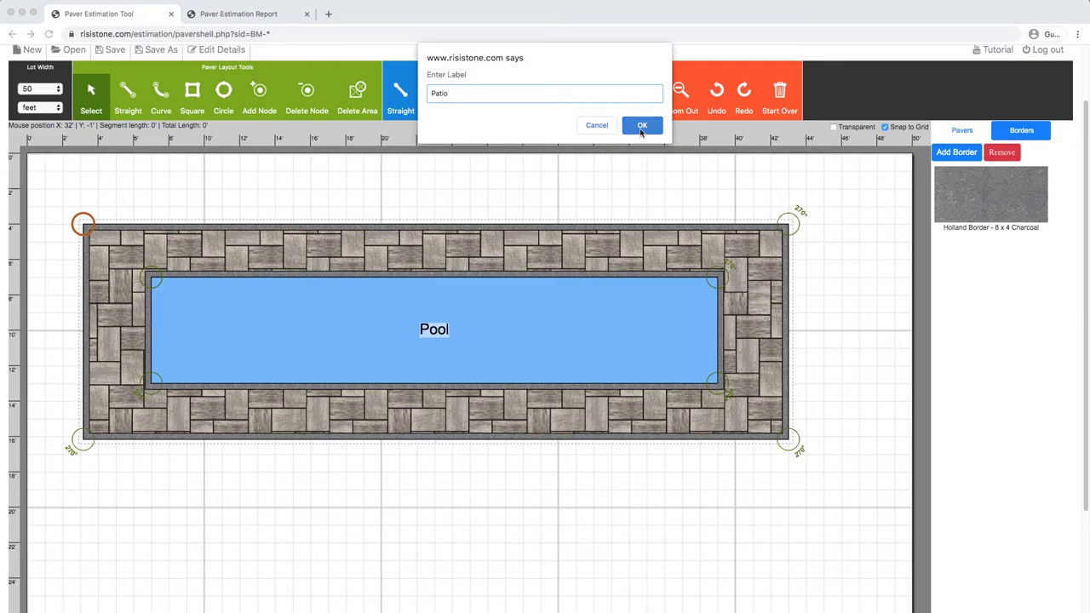
click(641, 126)
scroll(727, 245, down, 3)
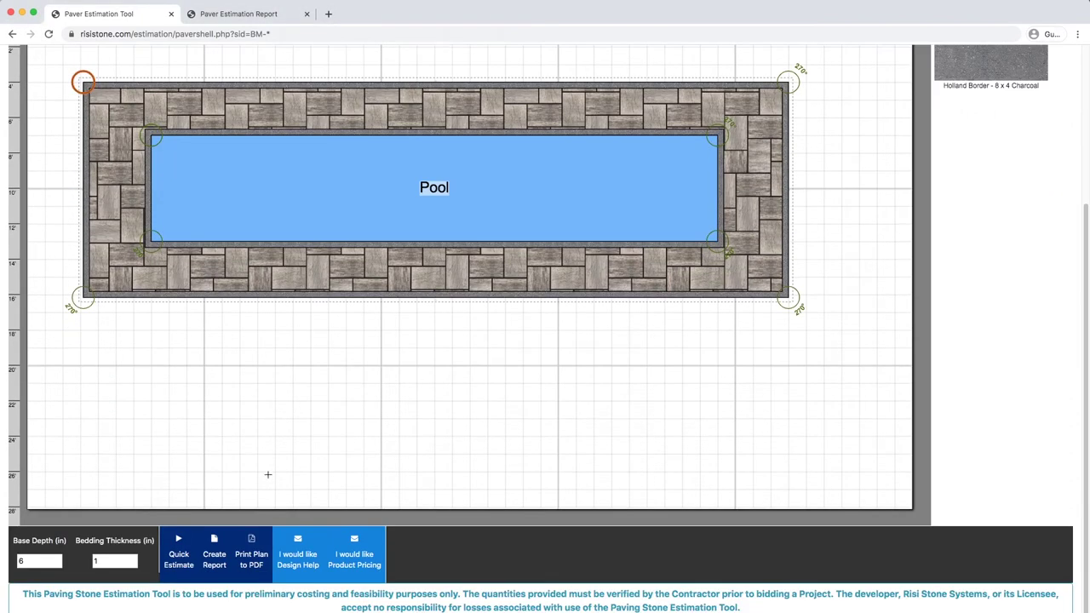
Recalculate the estimate and review the Patio/Pool quantities: 231 sq ft Lexington Tile, 62 sq ft Holland border.
click(179, 554)
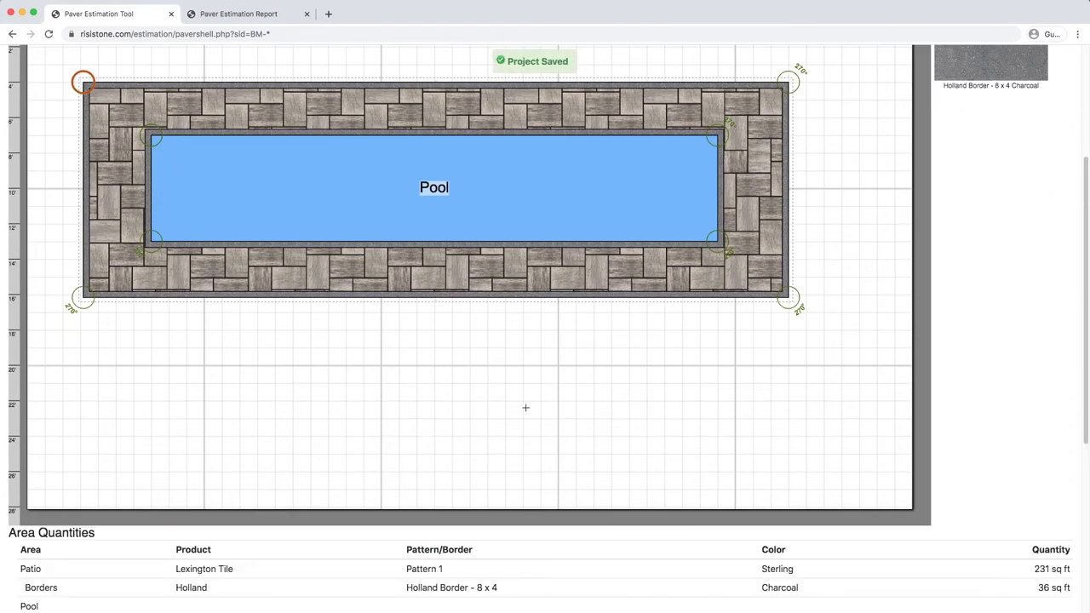
scroll(525, 408, down, 4)
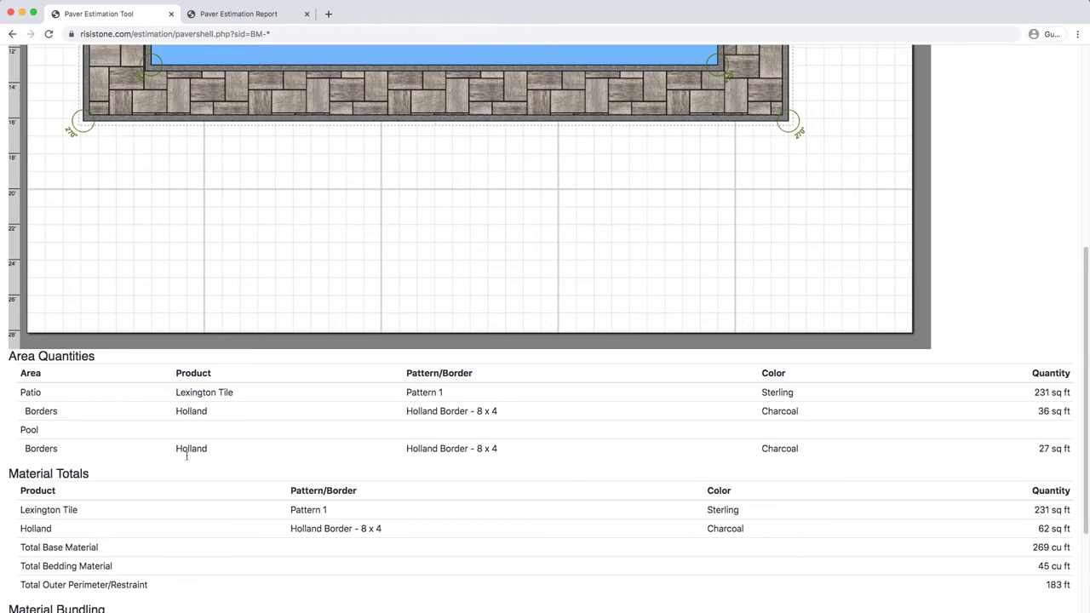
scroll(292, 443, down, 3)
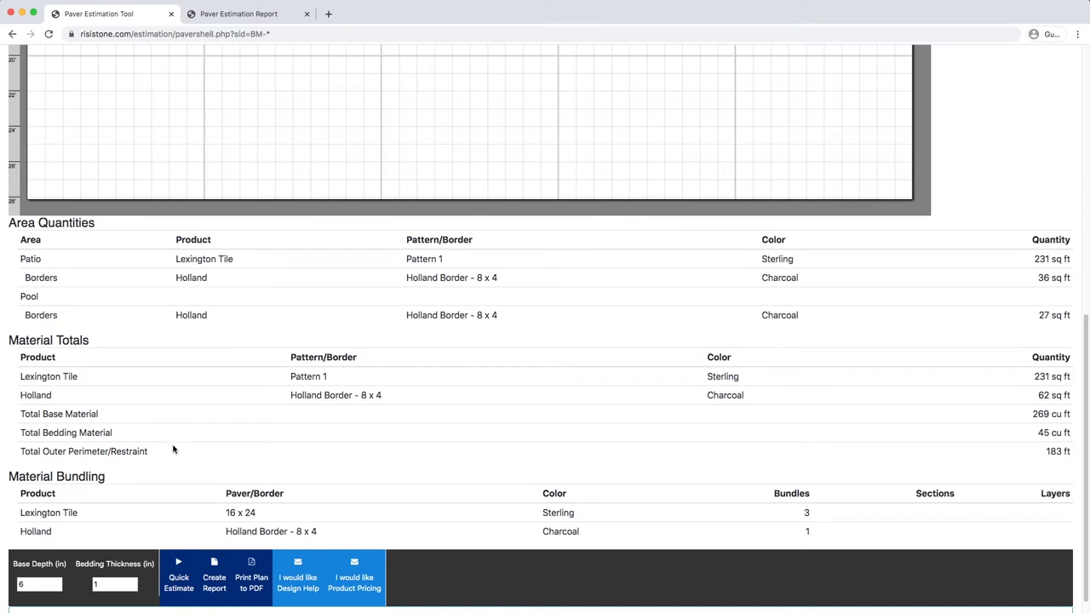
scroll(173, 450, down, 1)
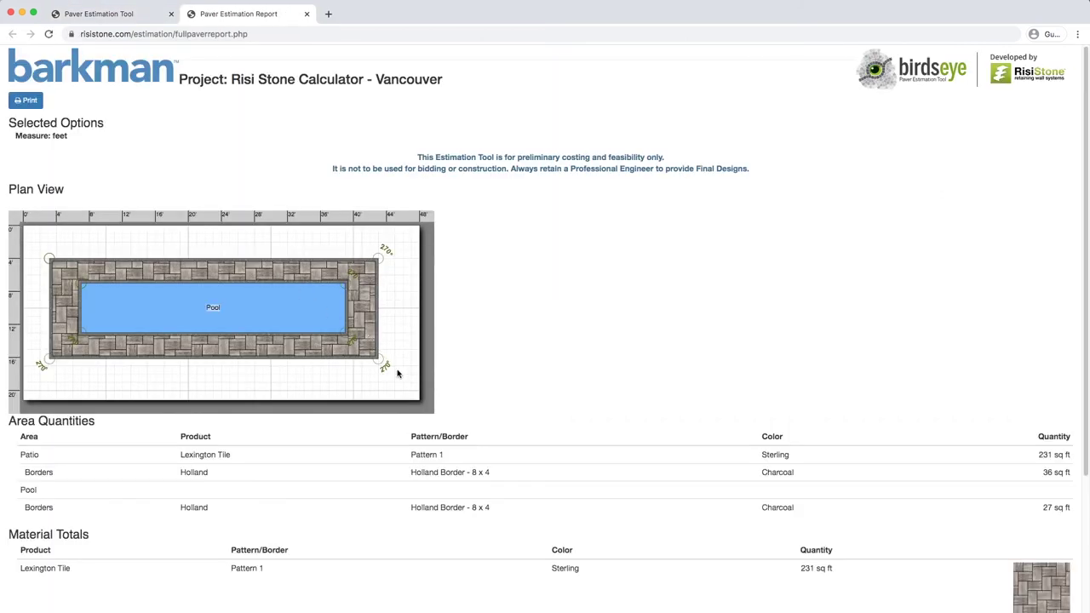
Review the Pool-and-Patio report's plan view and quantities, then return to the Paver Estimation Tool.
scroll(417, 392, down, 3)
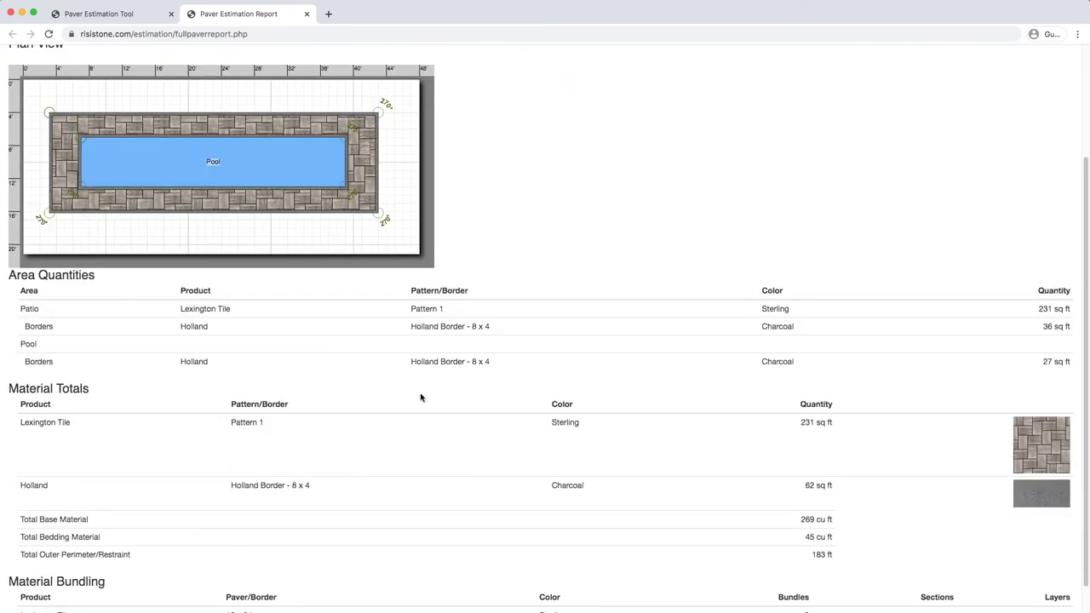
scroll(421, 397, down, 1)
scroll(419, 397, up, 5)
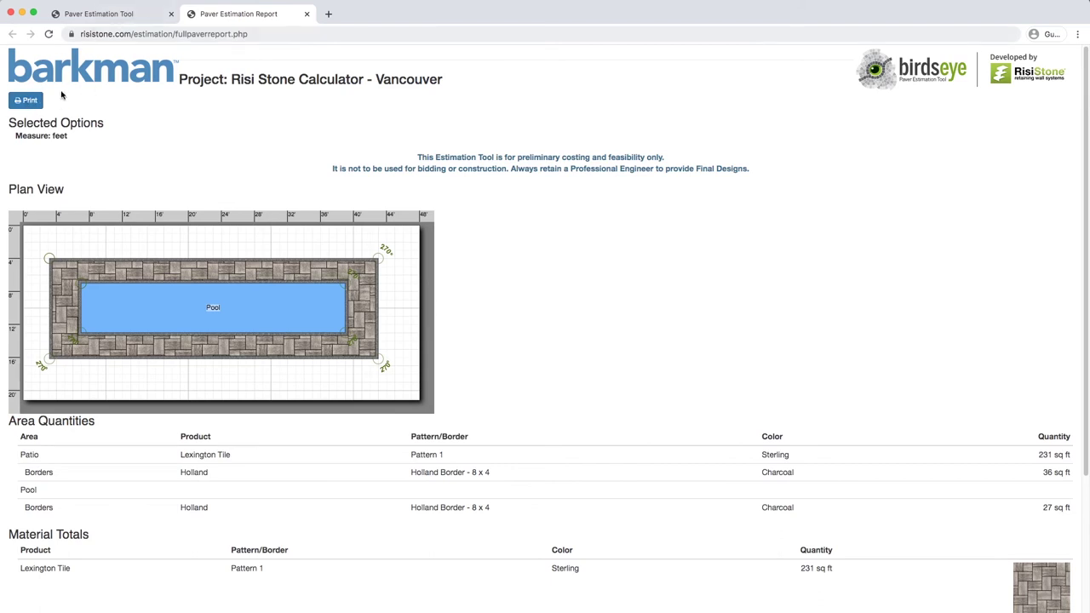
click(137, 14)
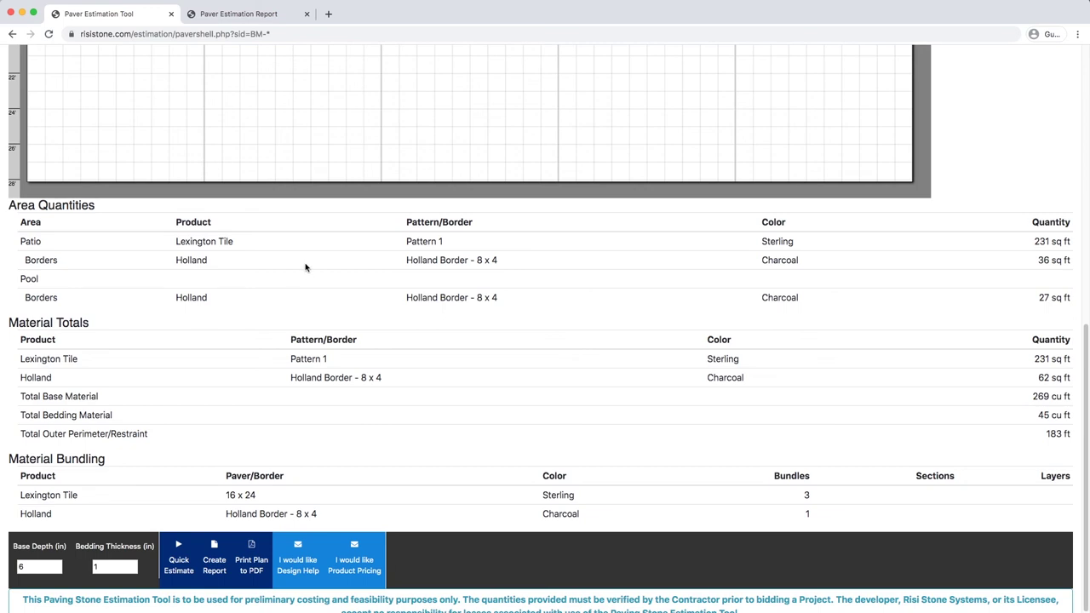
Export the plan as estimate (1).pdf and save the design, confirming Risi Stone Calculator among saved designs.
click(253, 561)
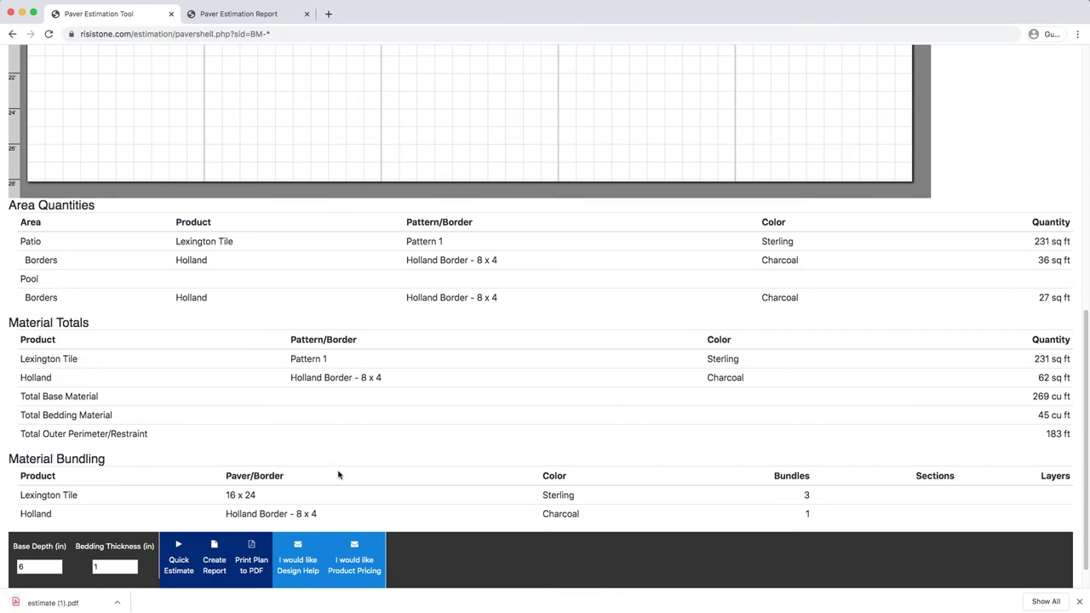
scroll(339, 473, up, 10)
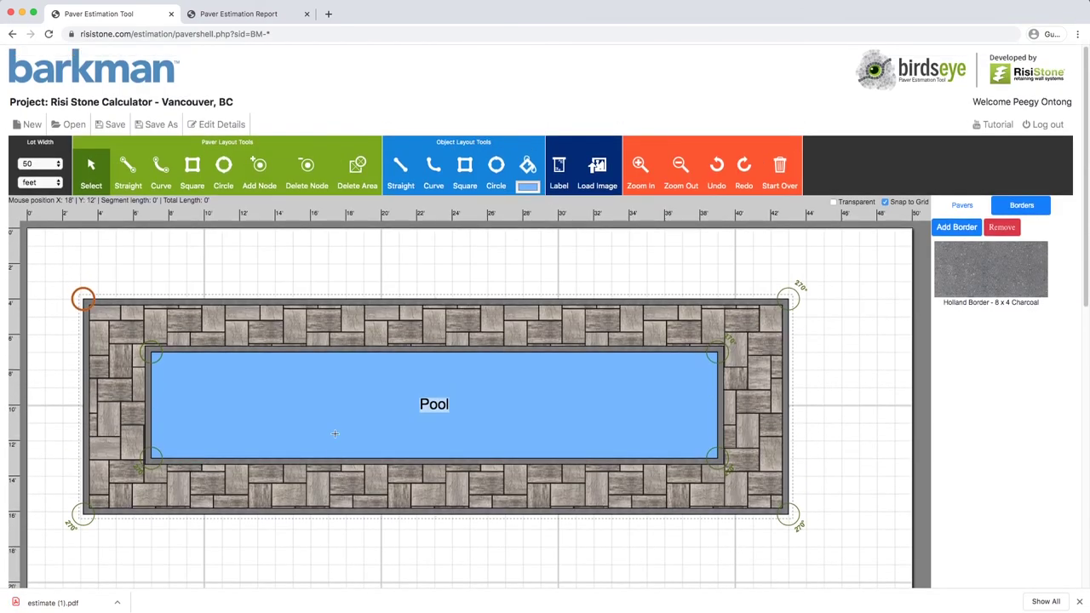
click(114, 125)
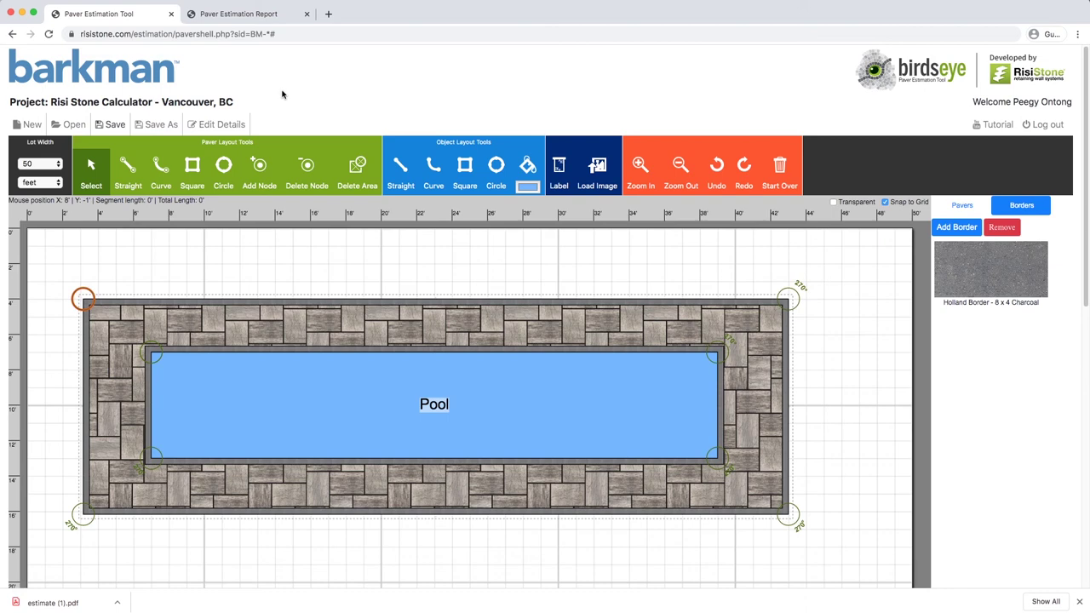
click(70, 126)
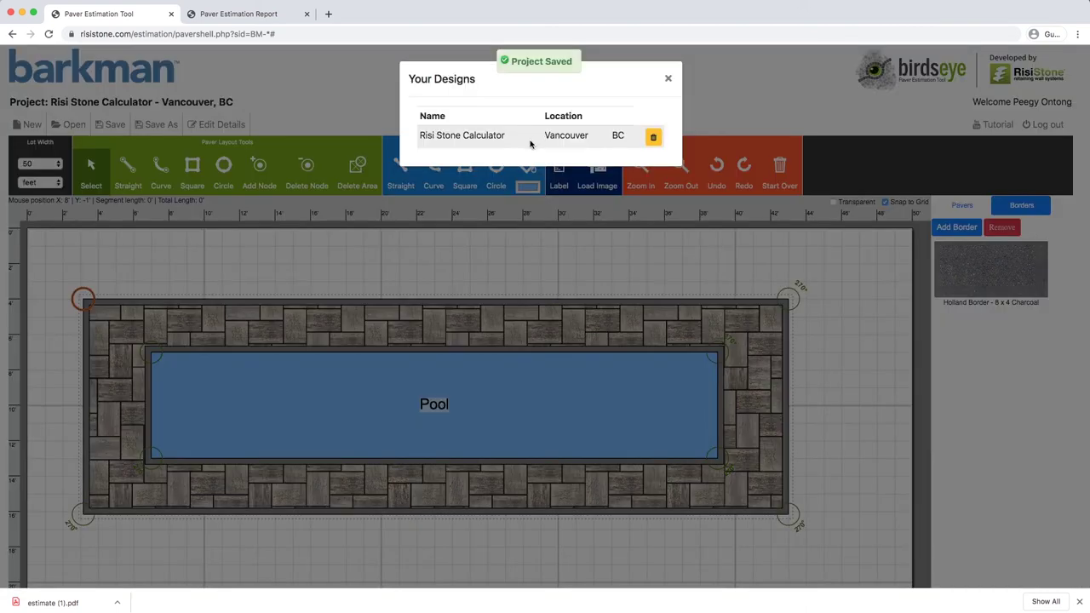
click(669, 78)
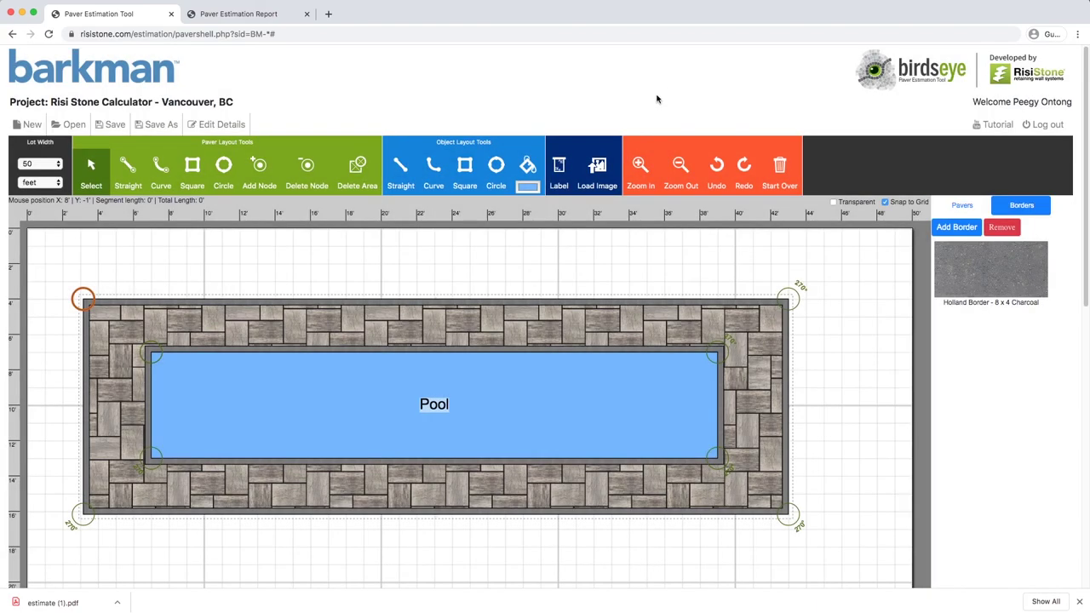